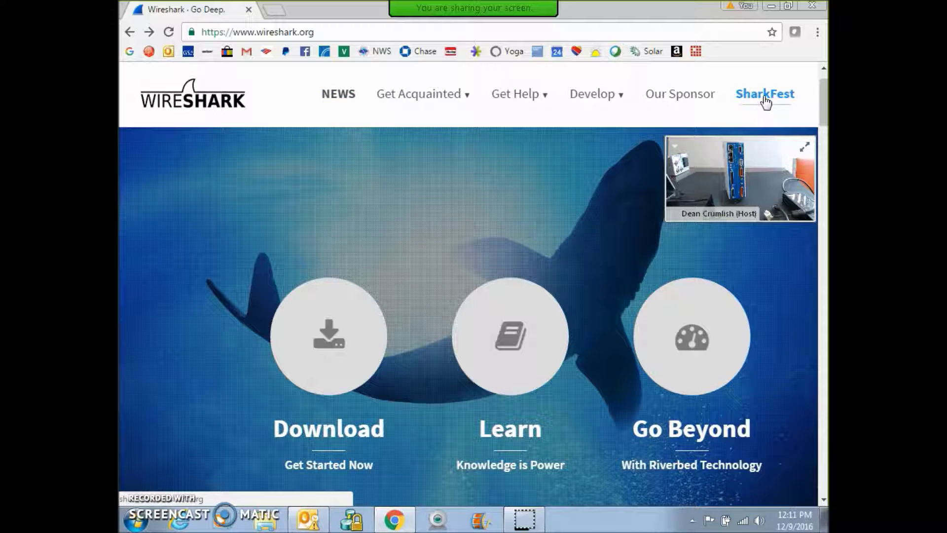
View the download page on the Wireshark website, minimise the browser, and launch the installed Wireshark.
click(353, 322)
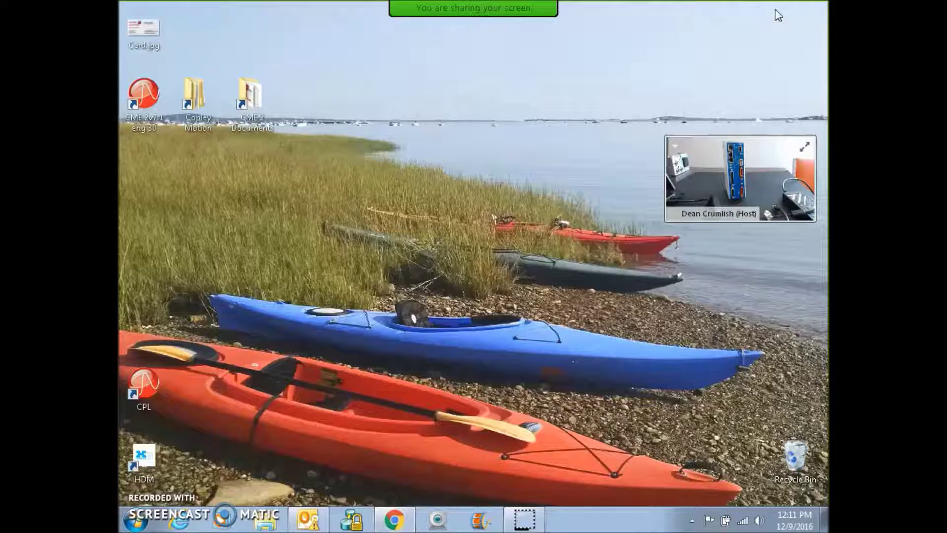
click(771, 6)
click(147, 526)
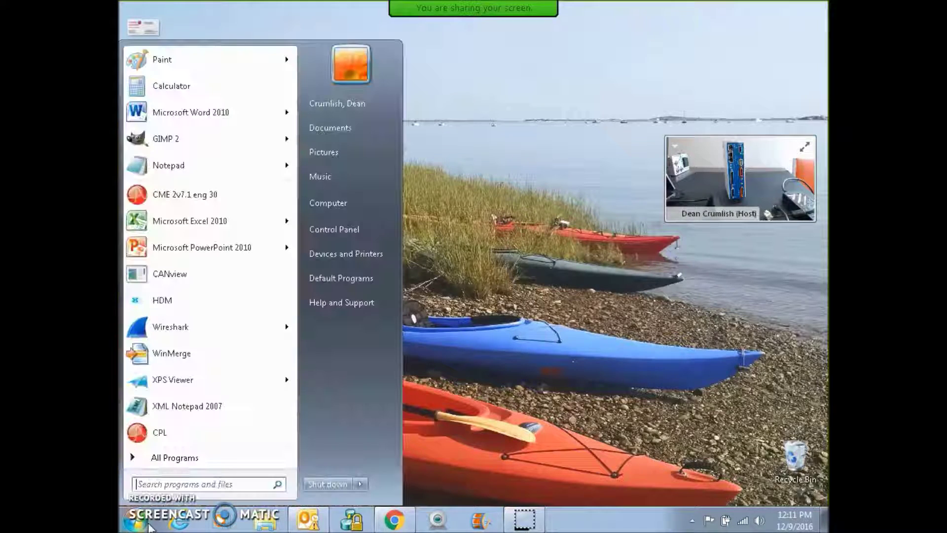
click(168, 326)
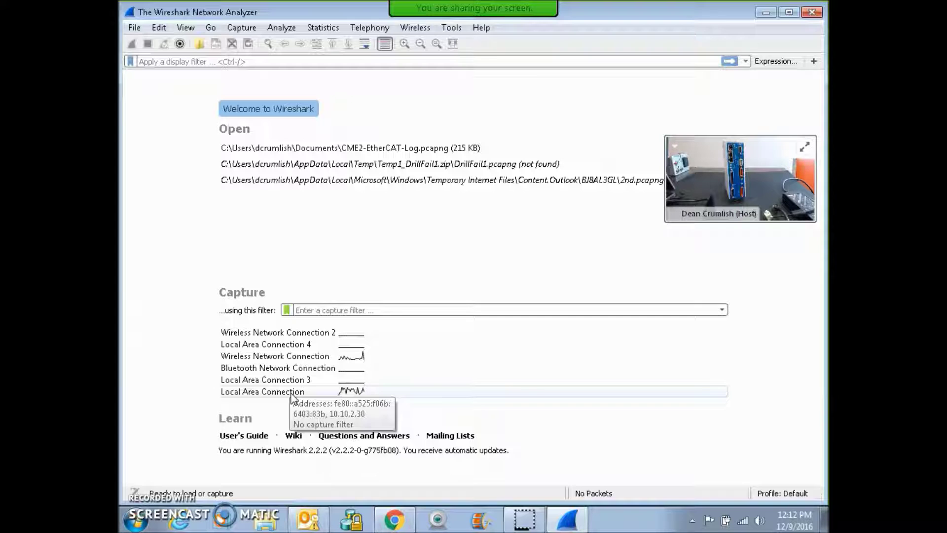
Start a live packet capture on Local Area Connection 3.
click(804, 147)
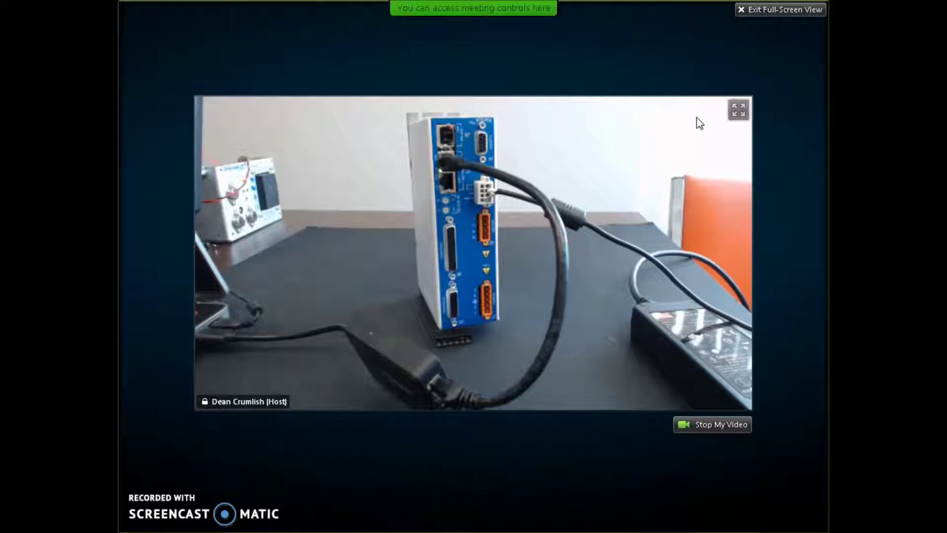
click(754, 13)
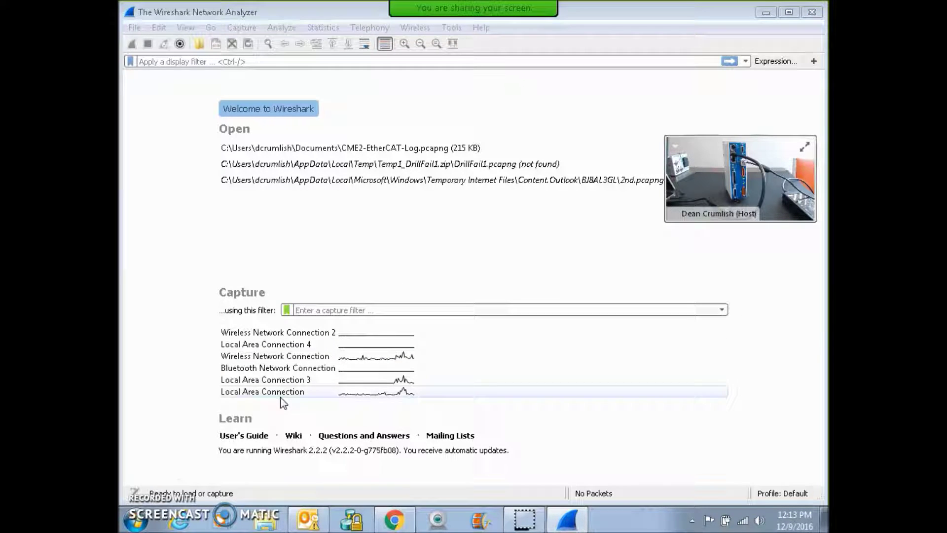
click(267, 382)
double_click(266, 383)
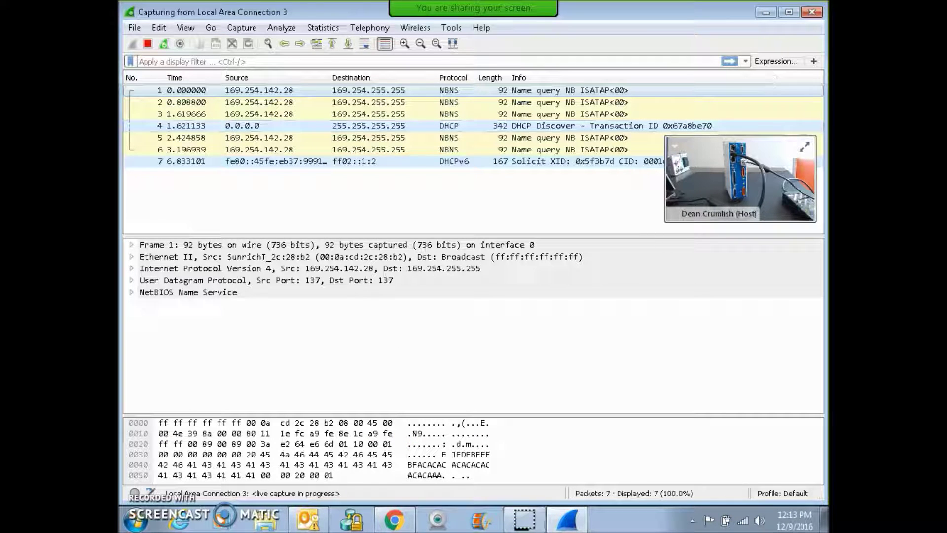
Minimise Wireshark, launch CME 2 and dismiss its notice about missing EtherCAT devices.
click(766, 12)
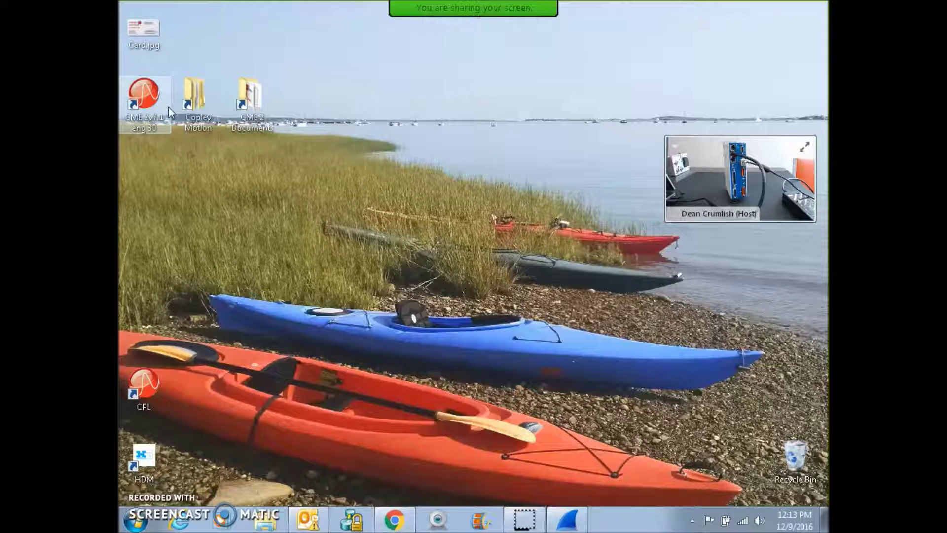
double_click(139, 98)
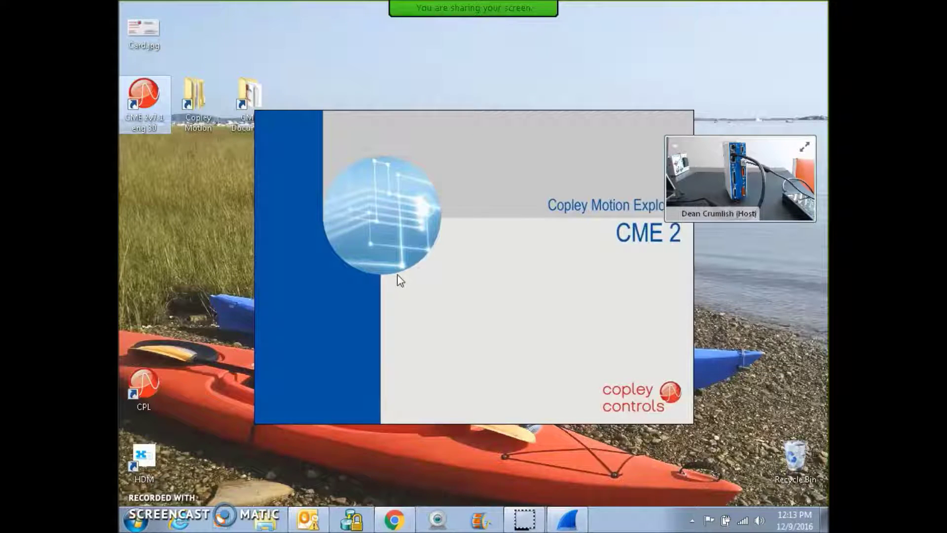
click(475, 286)
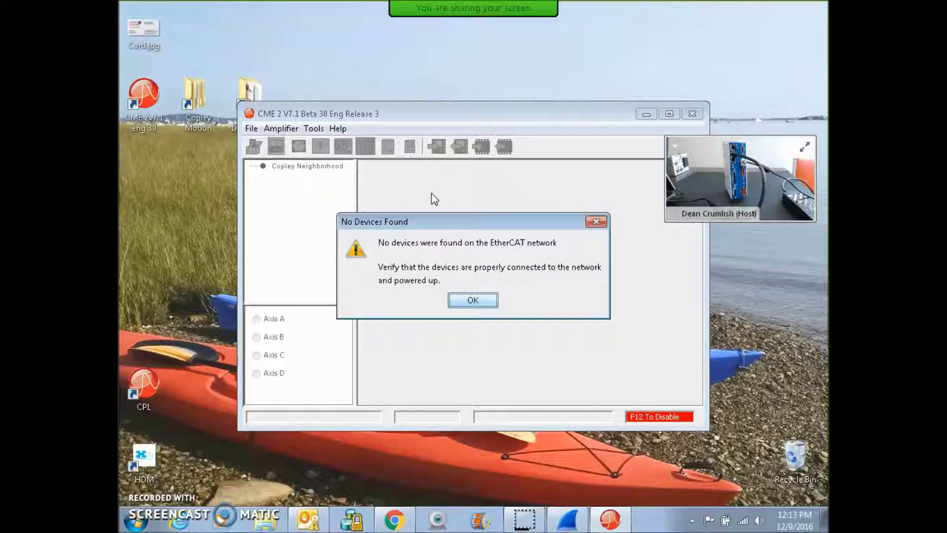
click(476, 302)
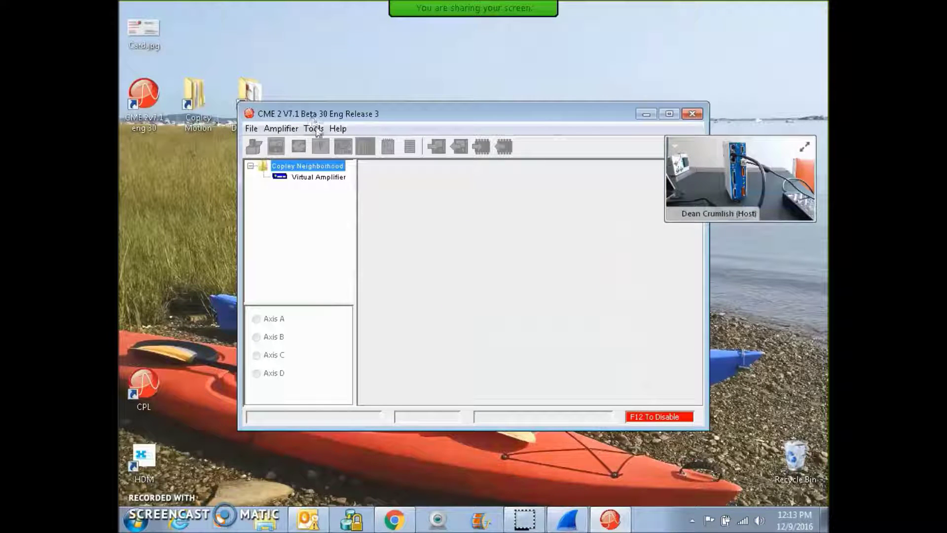
Connect to the amplifier with the Communications Wizard, using EtherCAT over the ASIX AX88179 USB 3.0 to Gigabit Ethernet Adapter.
click(314, 129)
click(323, 144)
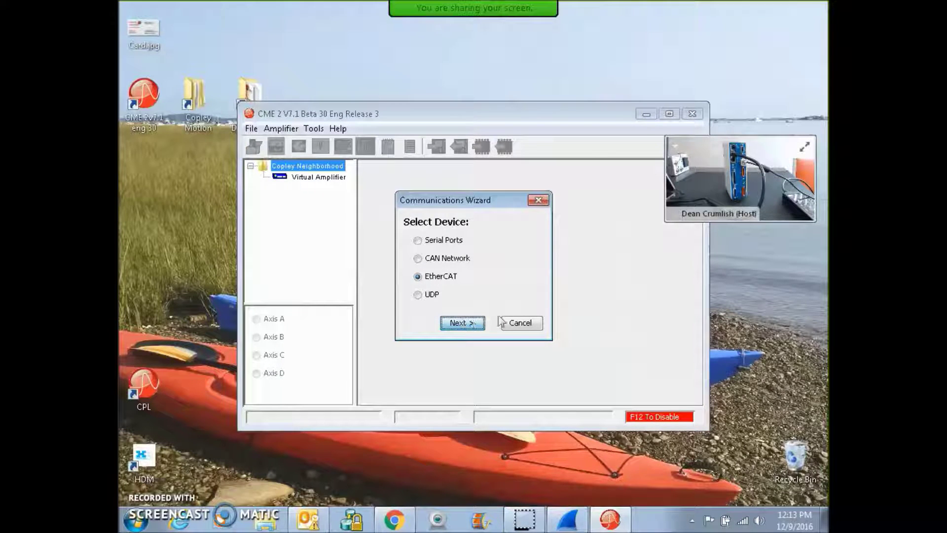
click(462, 323)
click(614, 238)
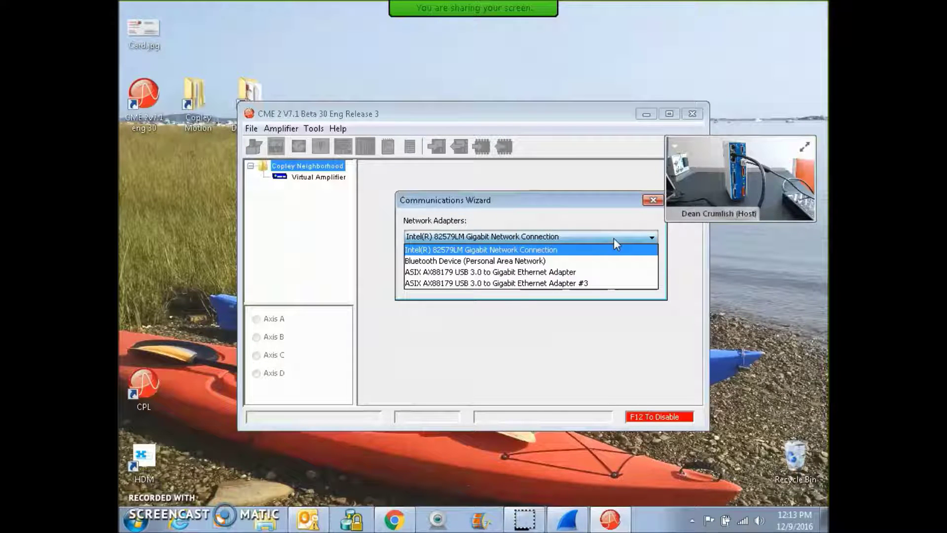
click(598, 272)
click(591, 283)
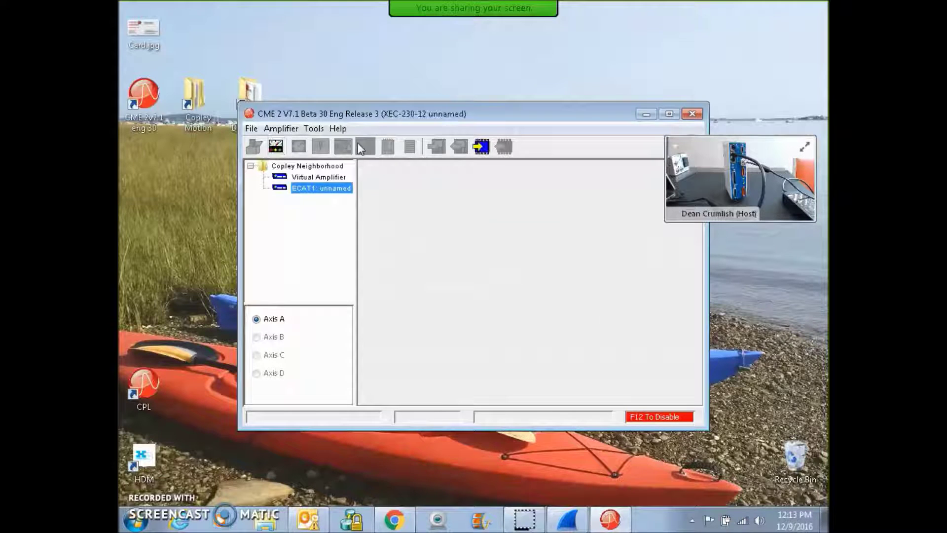
Open the Communications Log with Show "Get Variable" Cmds enabled, and widen and reposition its window.
click(315, 129)
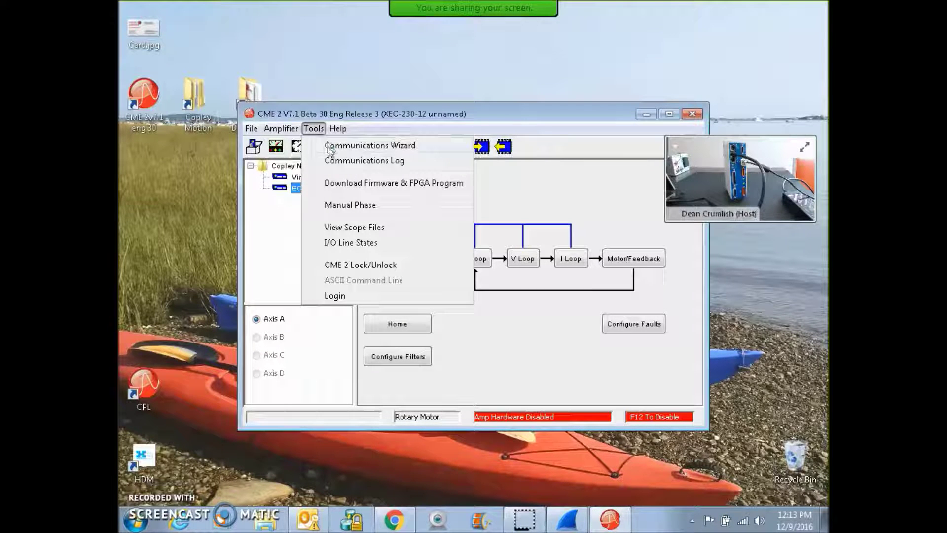
click(335, 161)
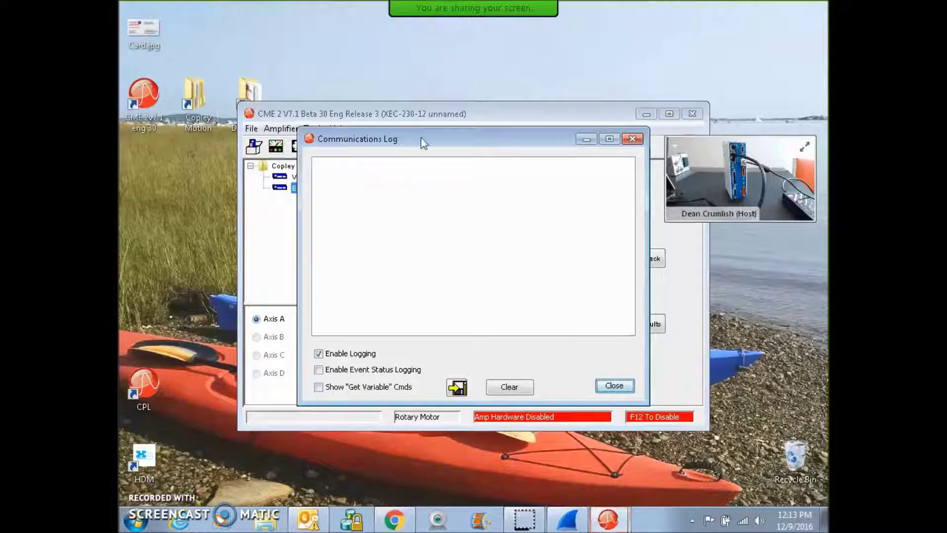
click(318, 386)
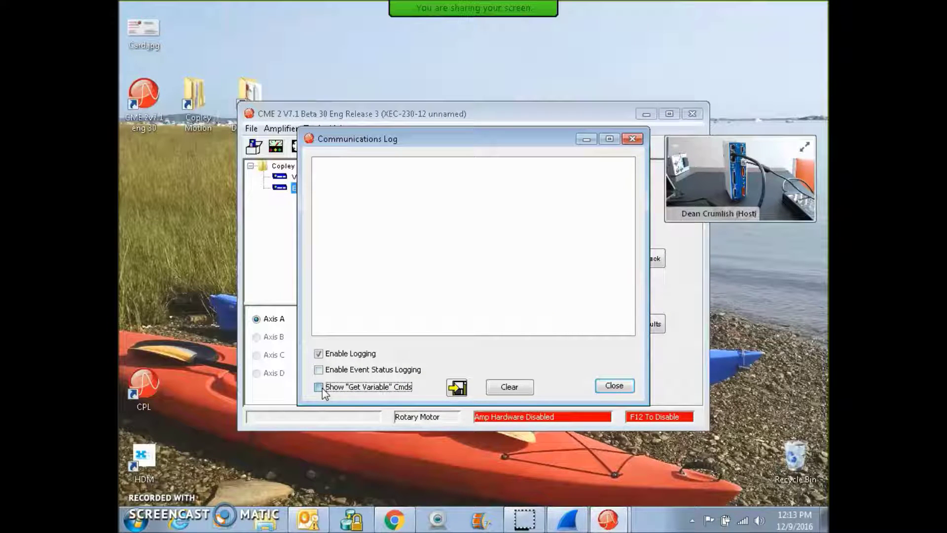
drag(649, 288, 782, 289)
drag(563, 144, 453, 128)
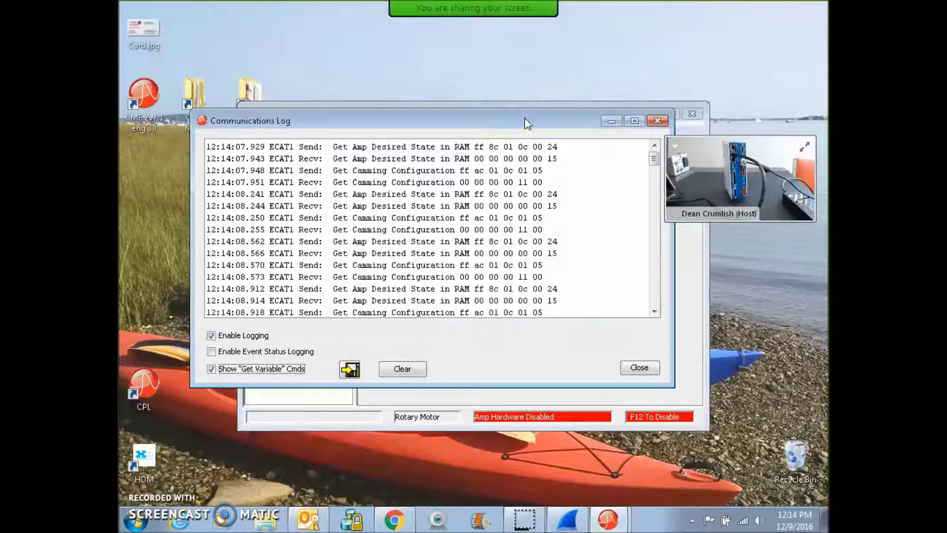
drag(526, 122, 534, 142)
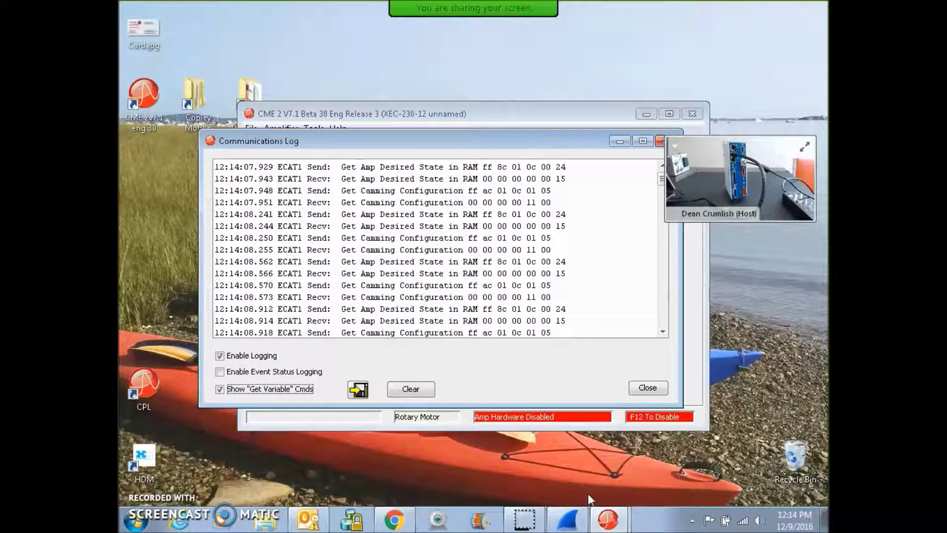
Switch to Wireshark, look through the captured ECAT packets and stop the live capture.
click(567, 518)
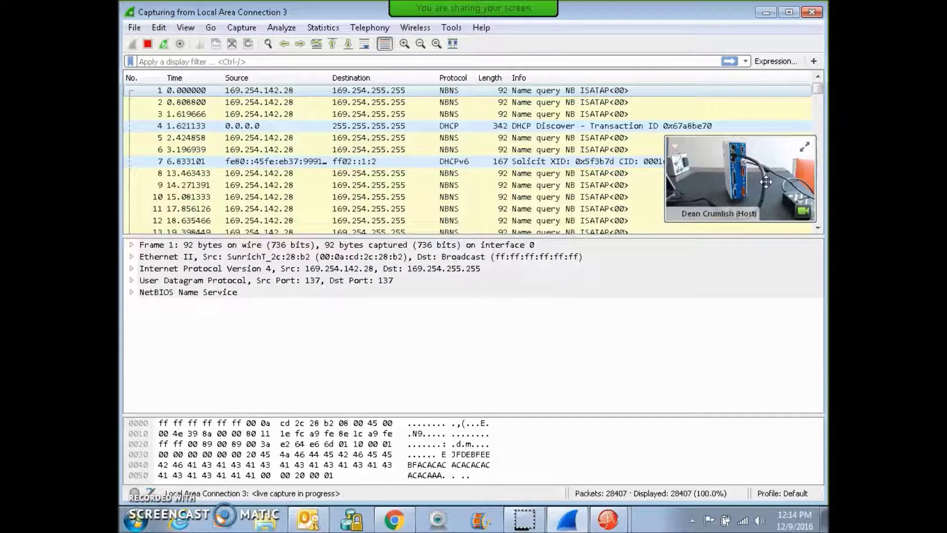
drag(817, 89, 817, 222)
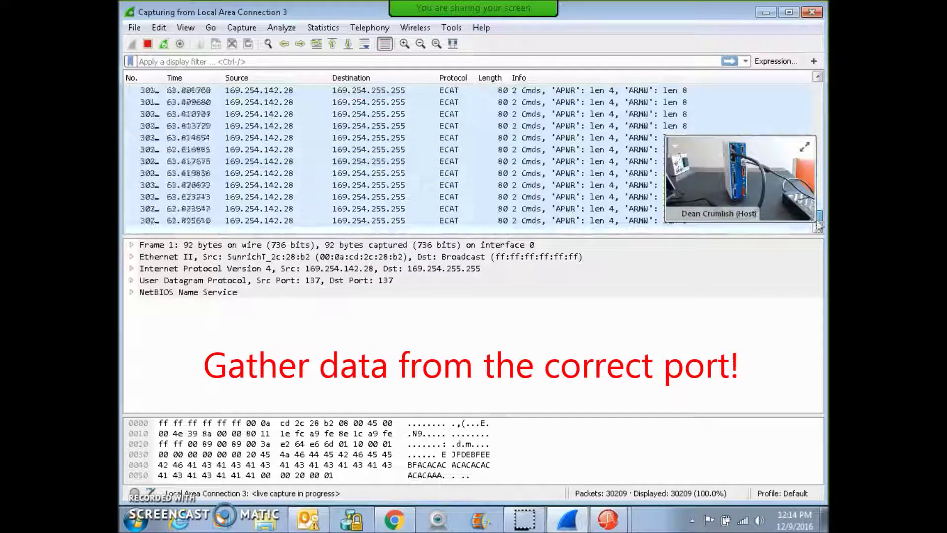
drag(743, 162, 735, 280)
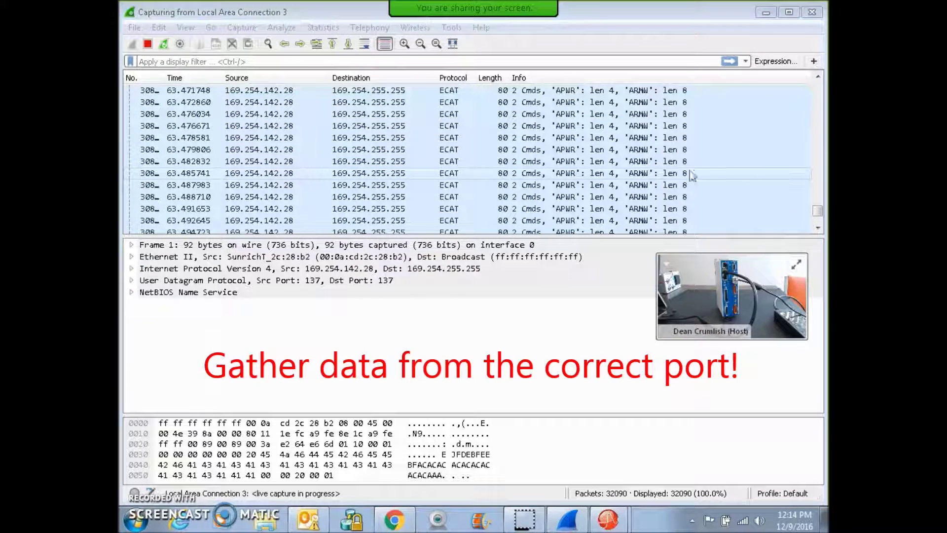
click(817, 212)
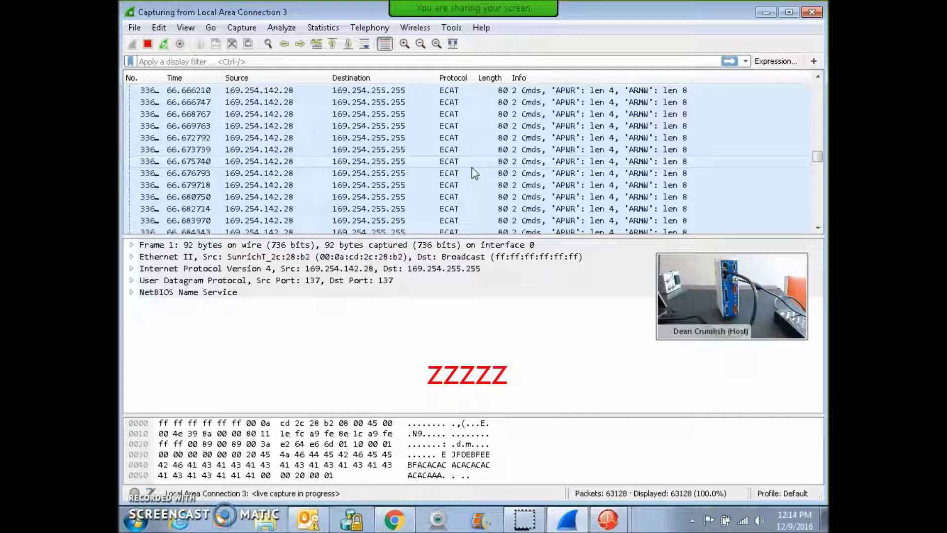
click(148, 45)
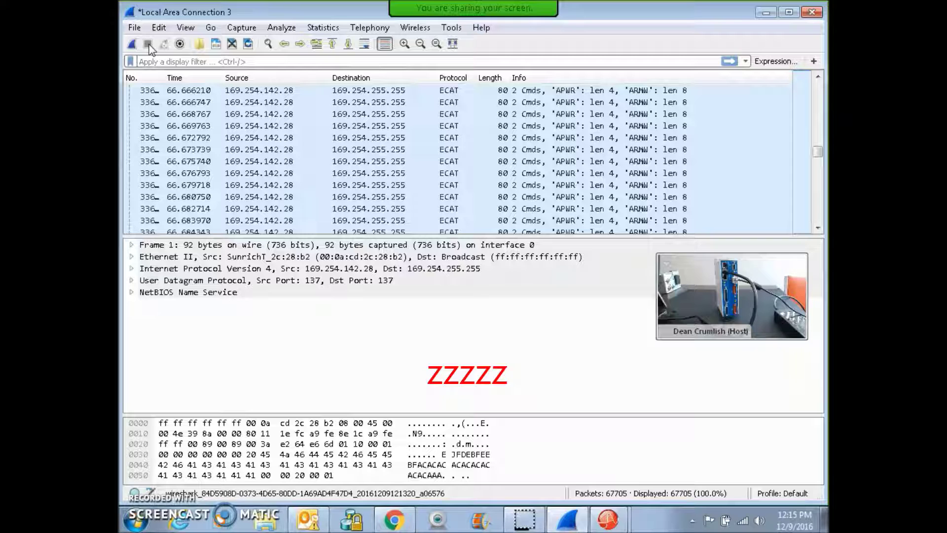
Save the capture in My Documents as CME2-EtherCAT-Log.pcapng, replacing the existing file.
click(220, 45)
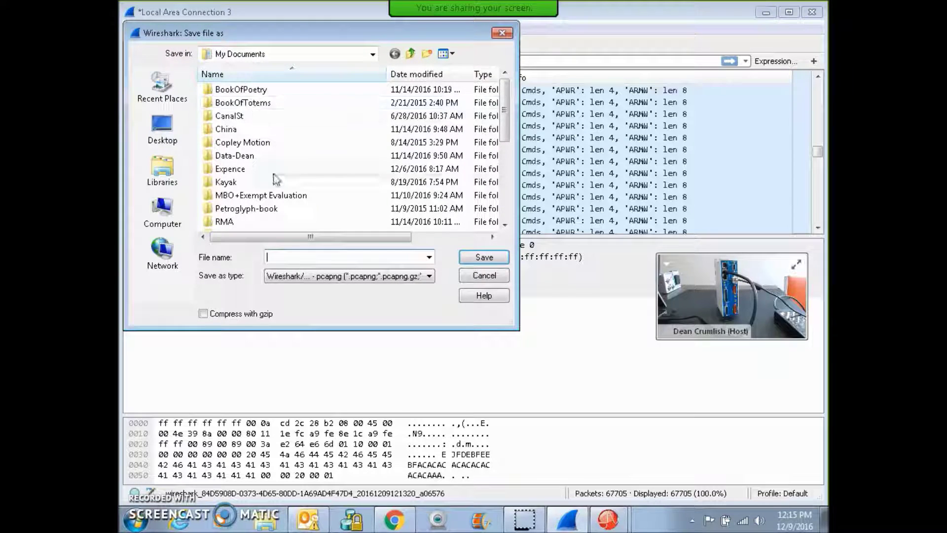
drag(505, 140, 506, 218)
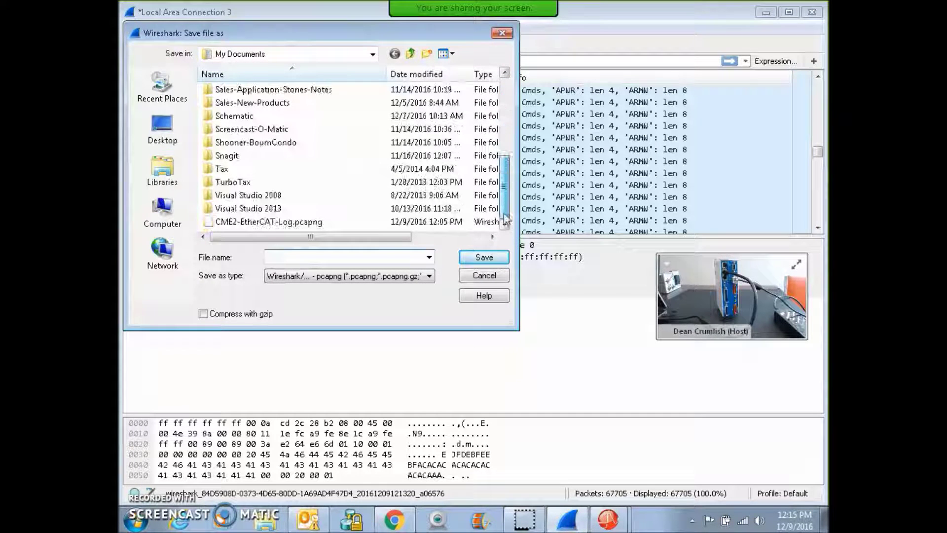
click(265, 223)
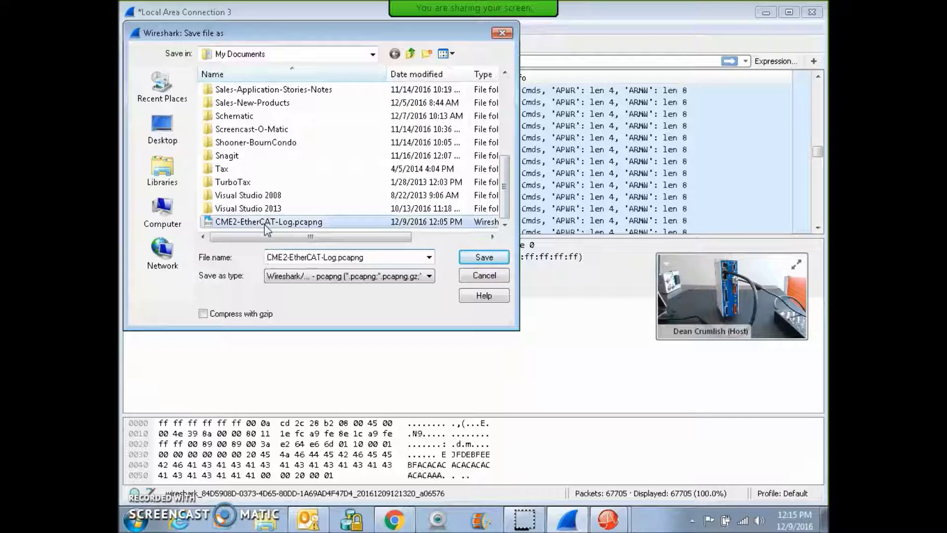
click(478, 259)
click(507, 261)
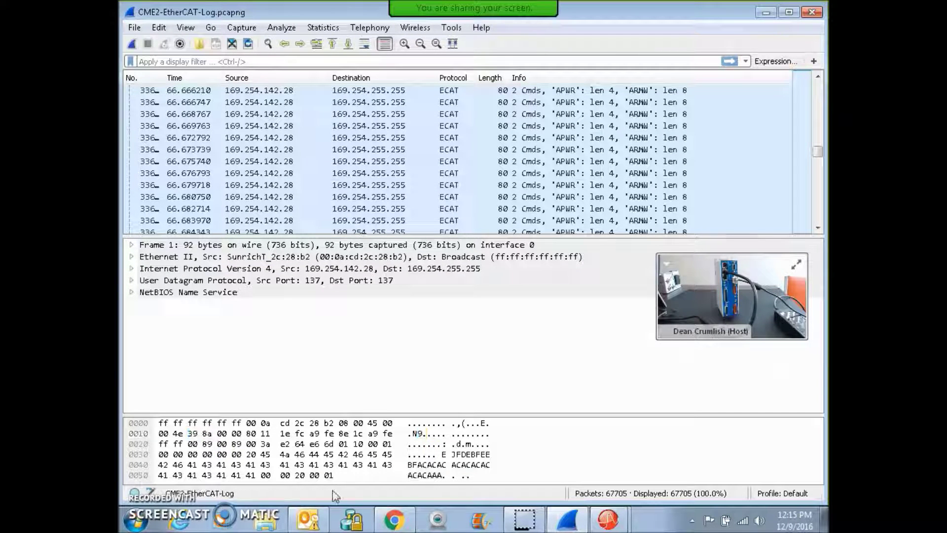
Switch to Windows Explorer and open CME2-EtherCAT-Log.pcapng from My Documents in Wireshark.
click(267, 527)
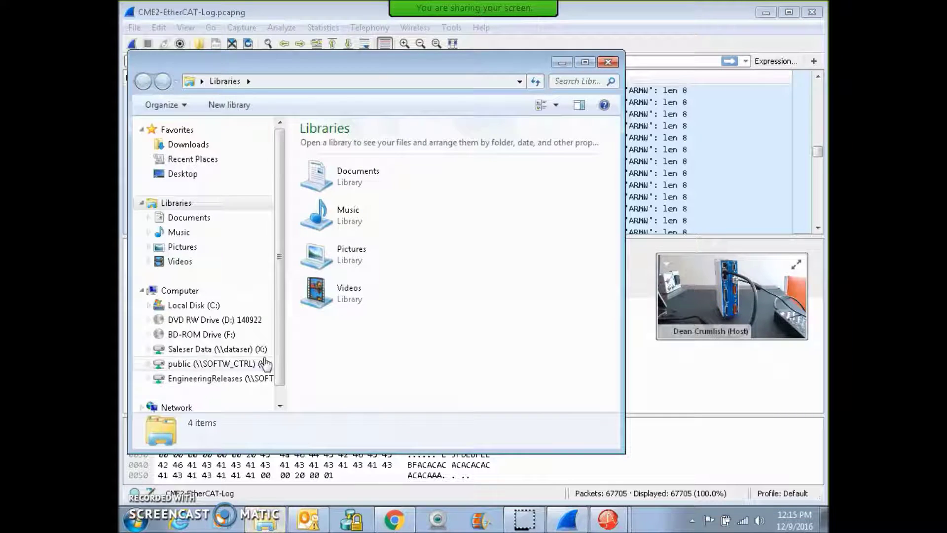
click(149, 219)
click(180, 232)
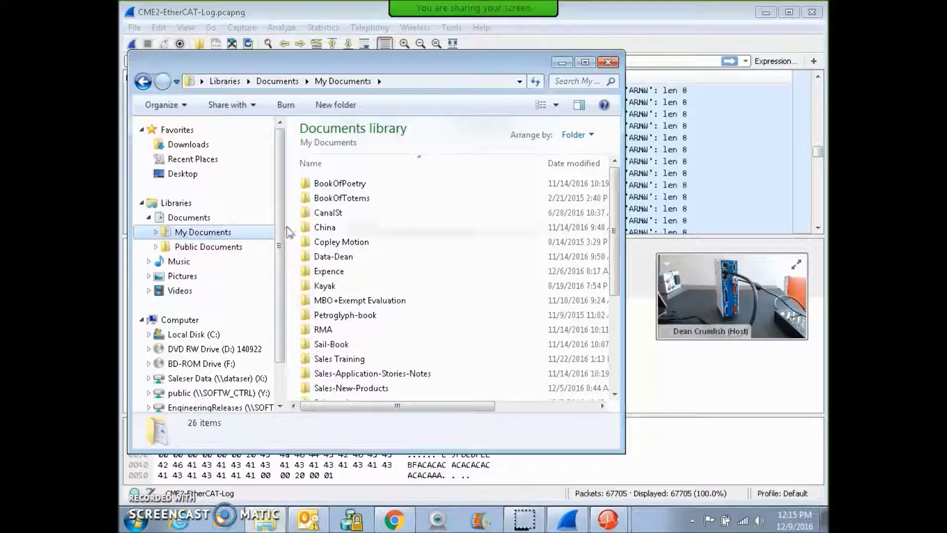
drag(612, 170, 612, 261)
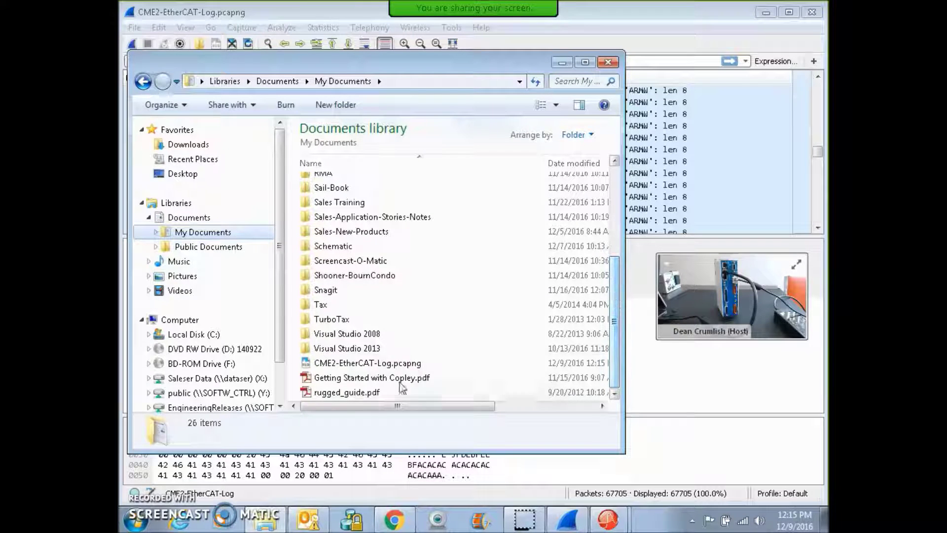
click(377, 369)
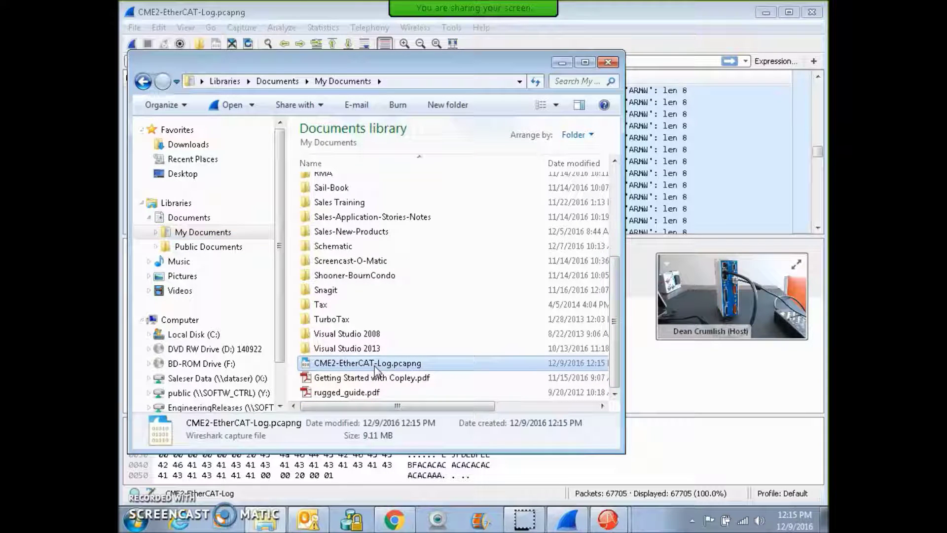
double_click(374, 366)
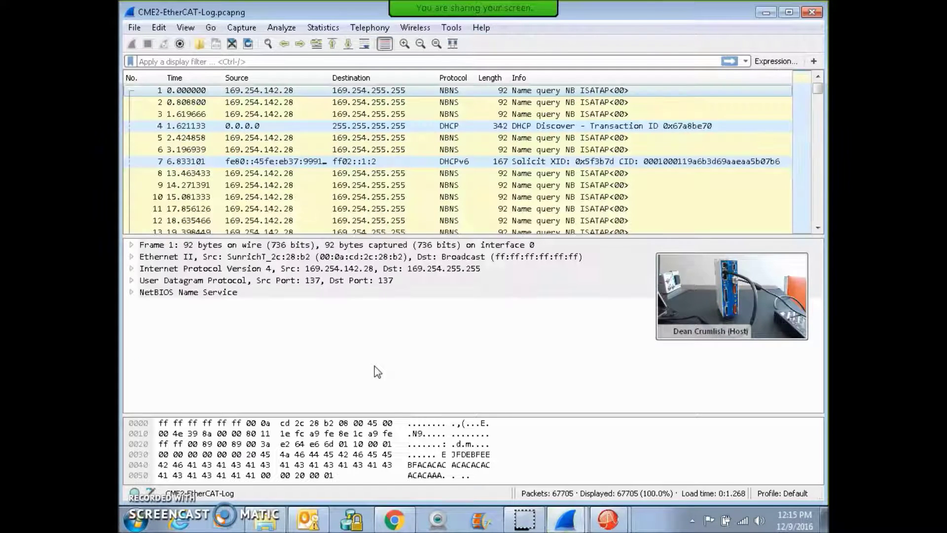
mouse_move(818, 89)
mouse_down()
mouse_move(817, 224)
mouse_move(821, 89)
mouse_up()
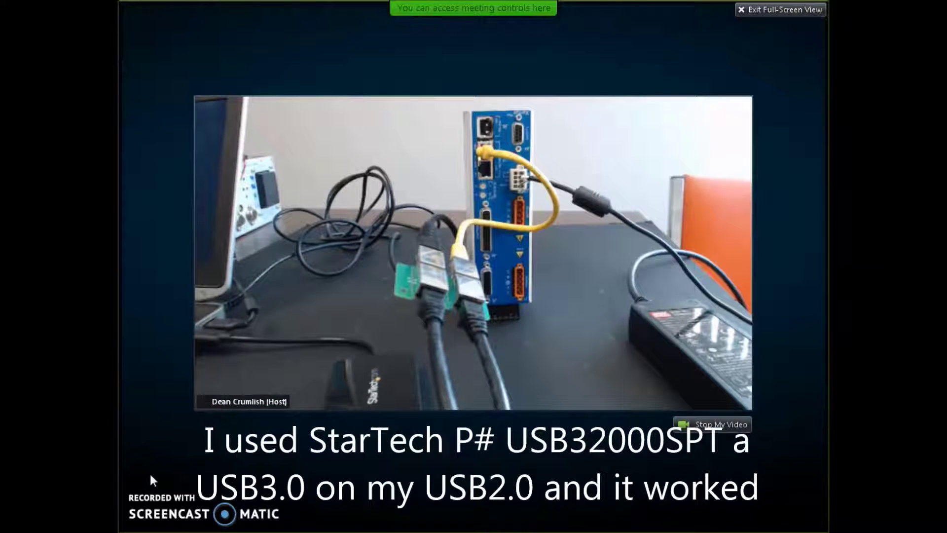
Leave the full-screen video view and close the failed amplifier connection without saving its data.
click(752, 11)
click(582, 312)
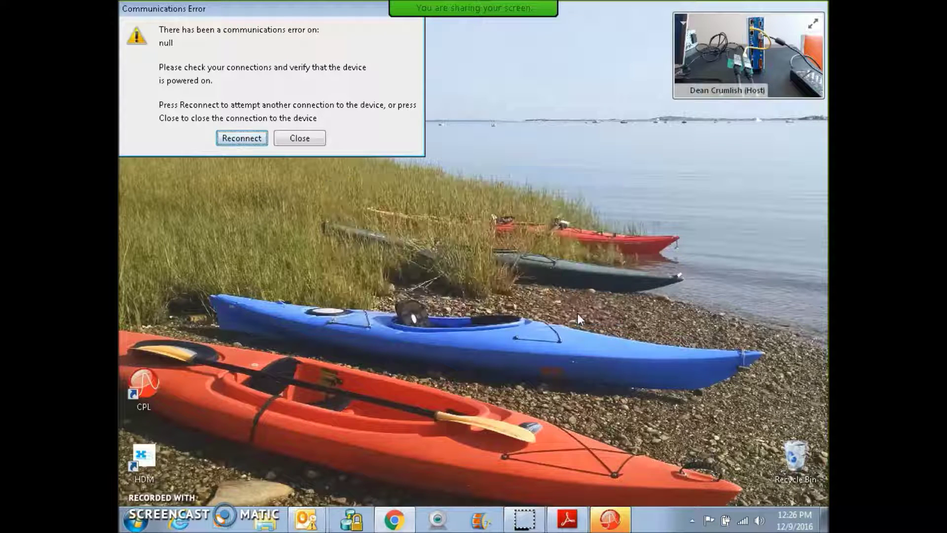
click(296, 138)
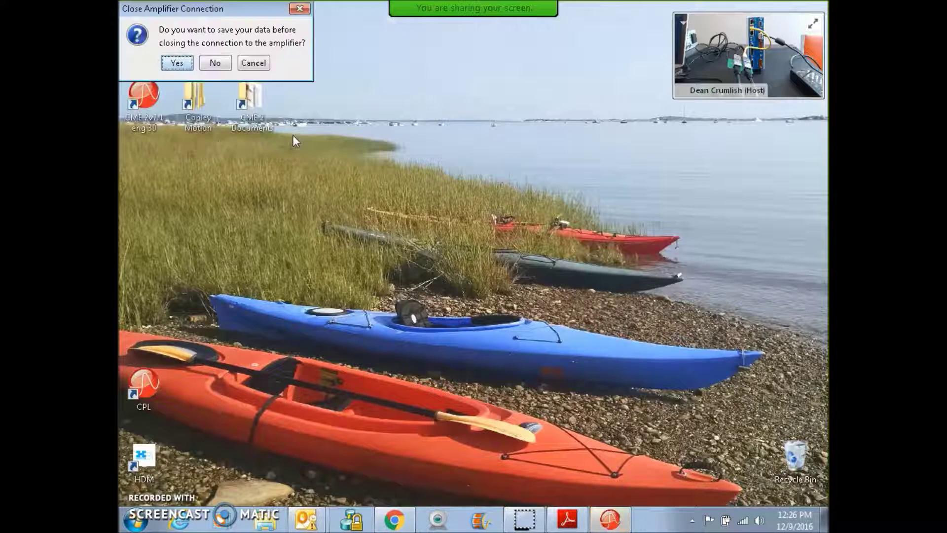
click(212, 63)
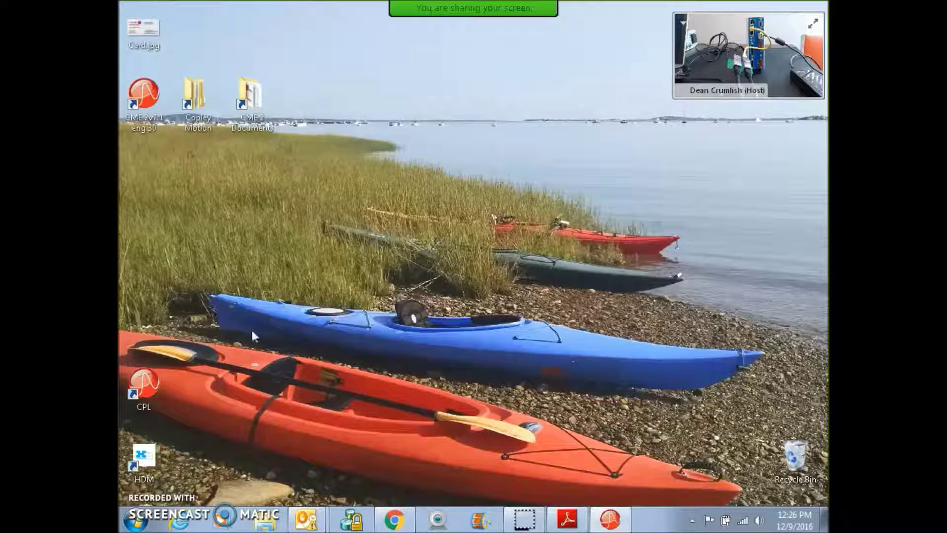
Launch Wireshark, dismiss the Outlook notification and start a live capture on Local Area Connection 3.
click(136, 521)
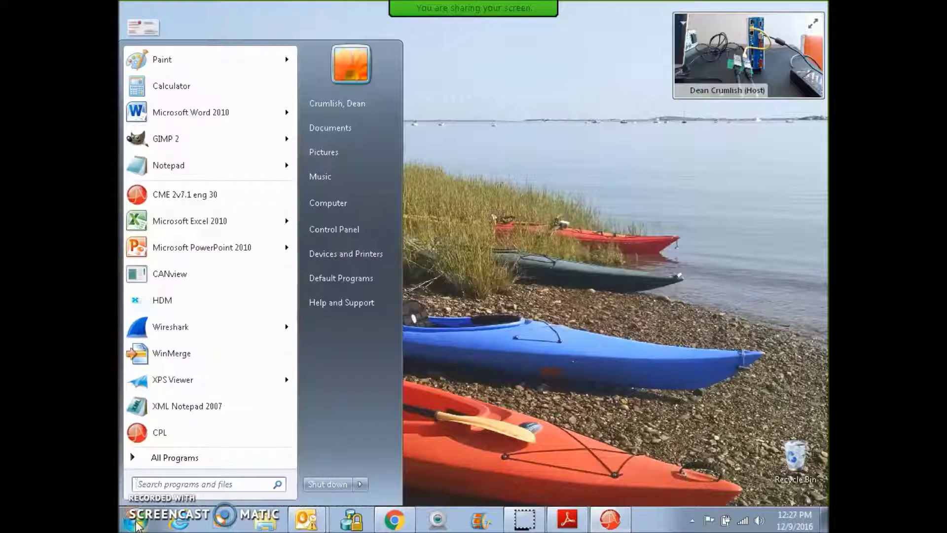
click(147, 333)
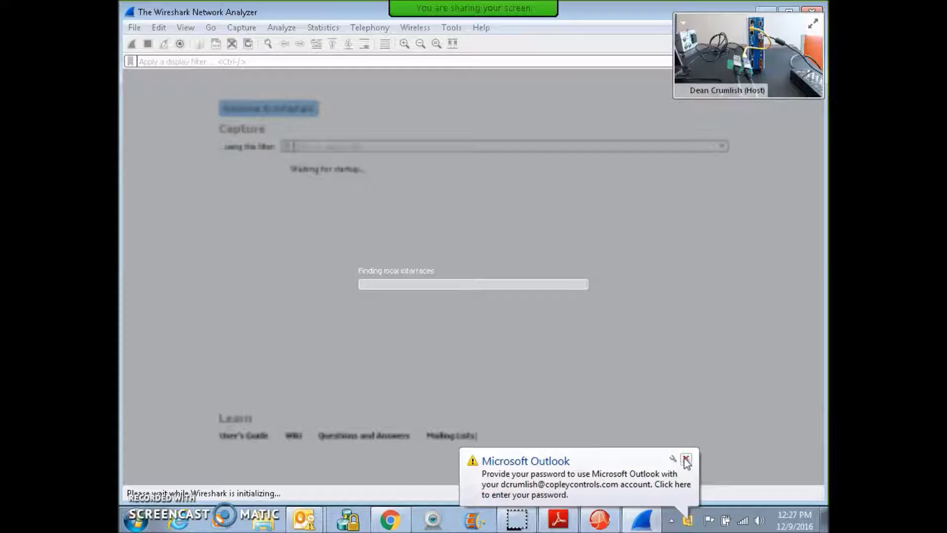
click(685, 458)
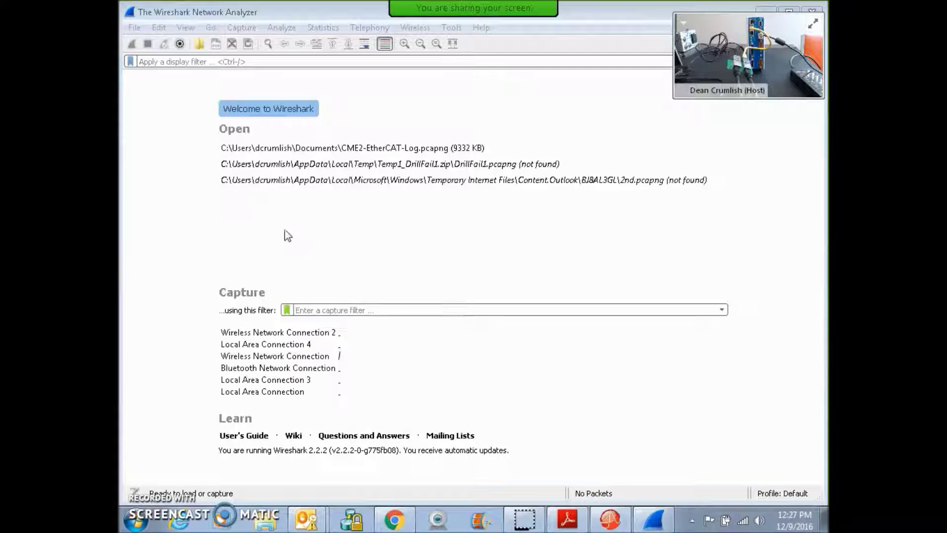
click(287, 381)
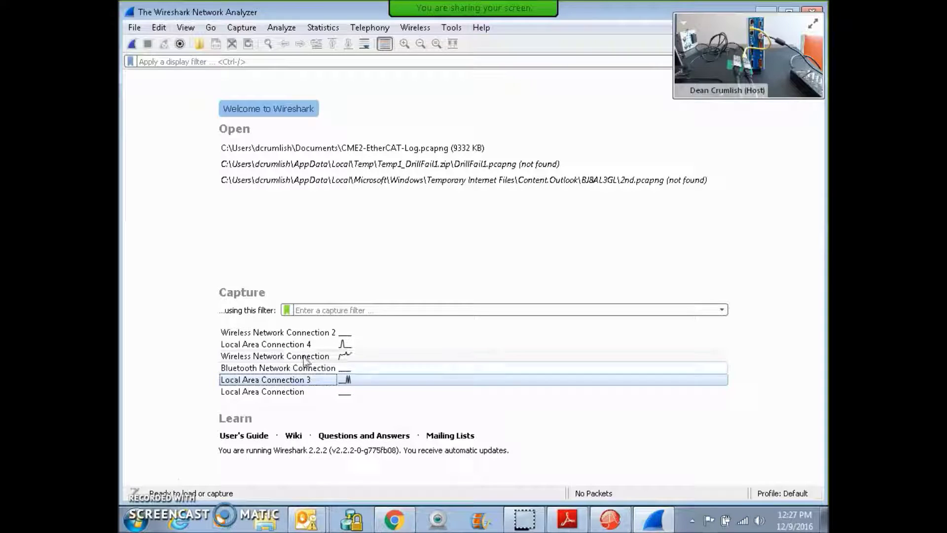
double_click(296, 383)
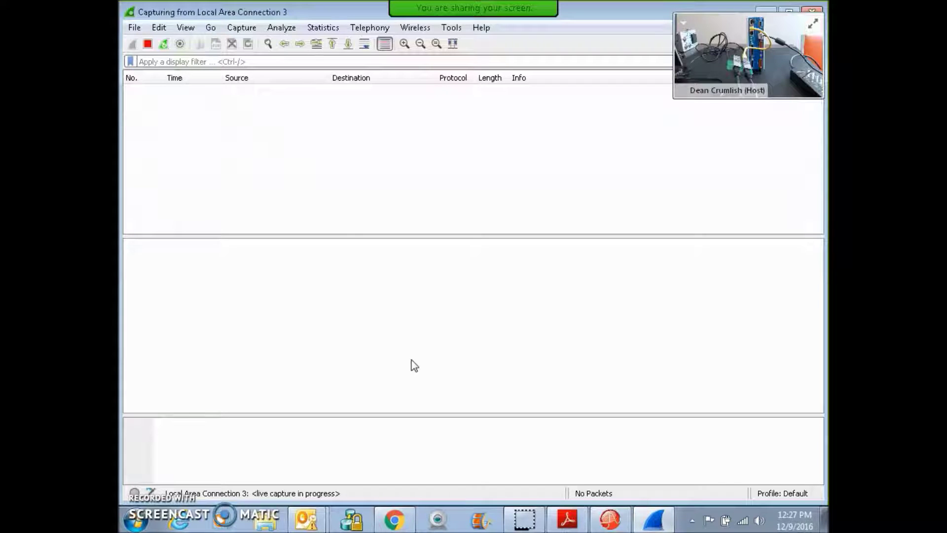
Switch to CME 2 and try to connect over EtherCAT with the Communications Wizard, using the Intel(R) 82579LM Gigabit Network Connection adapter.
click(610, 519)
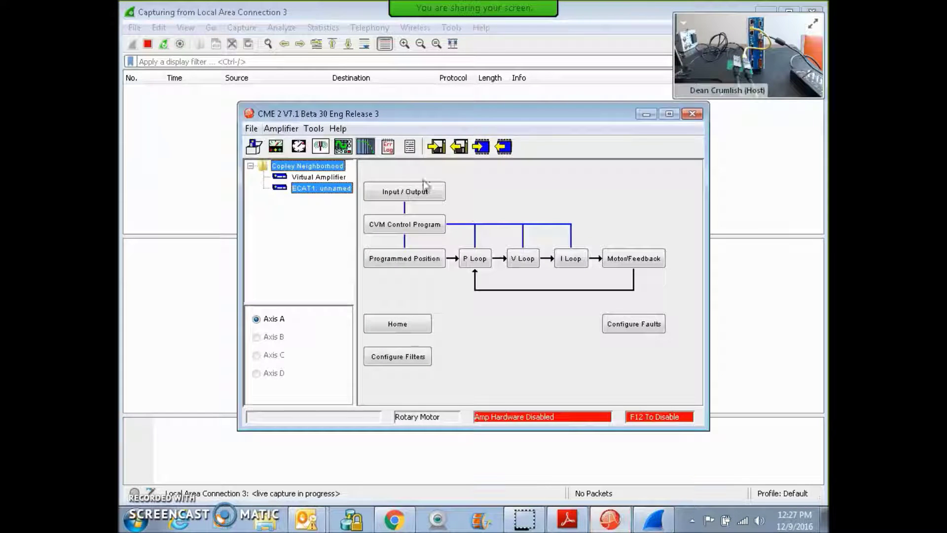
click(313, 130)
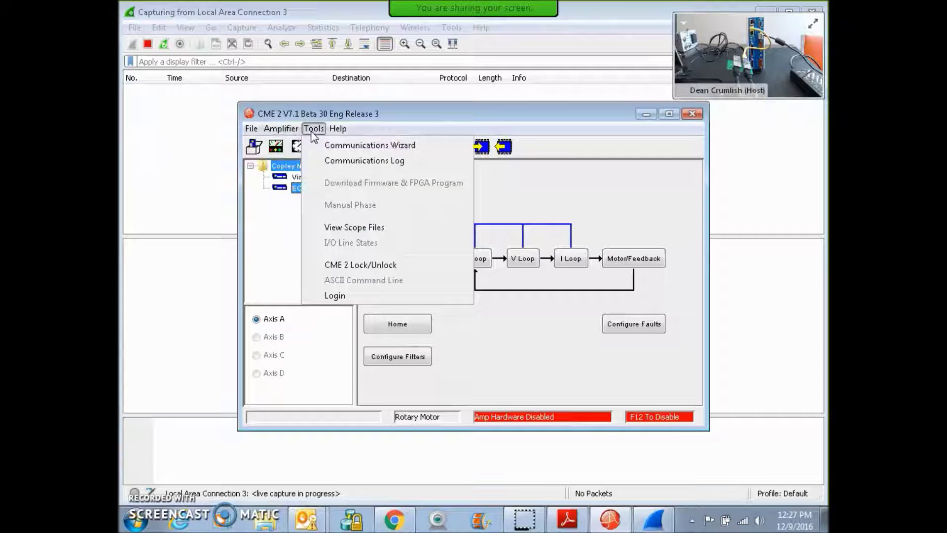
click(343, 146)
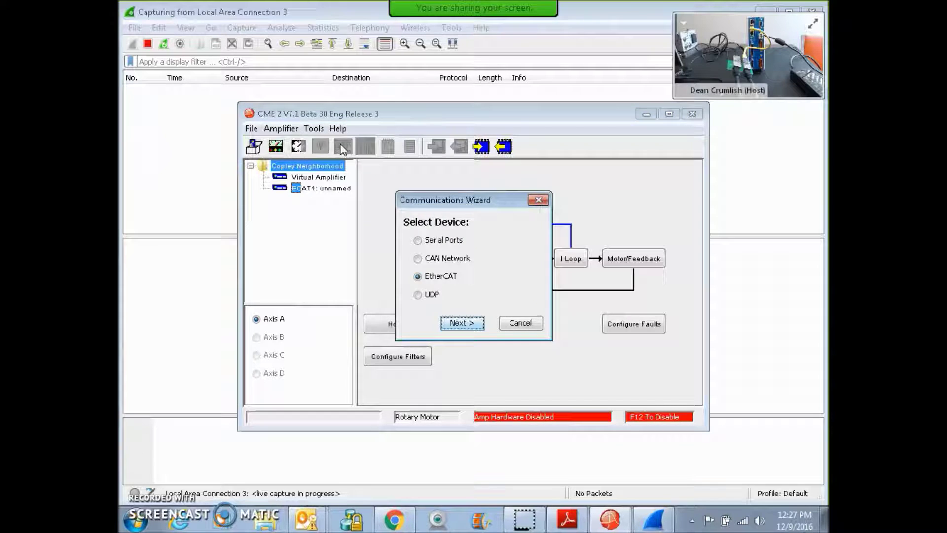
click(463, 323)
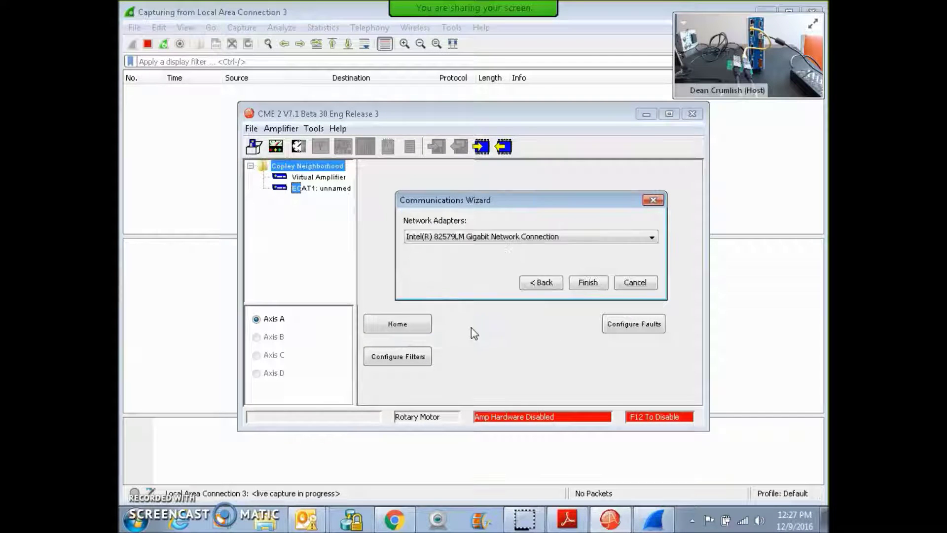
click(593, 286)
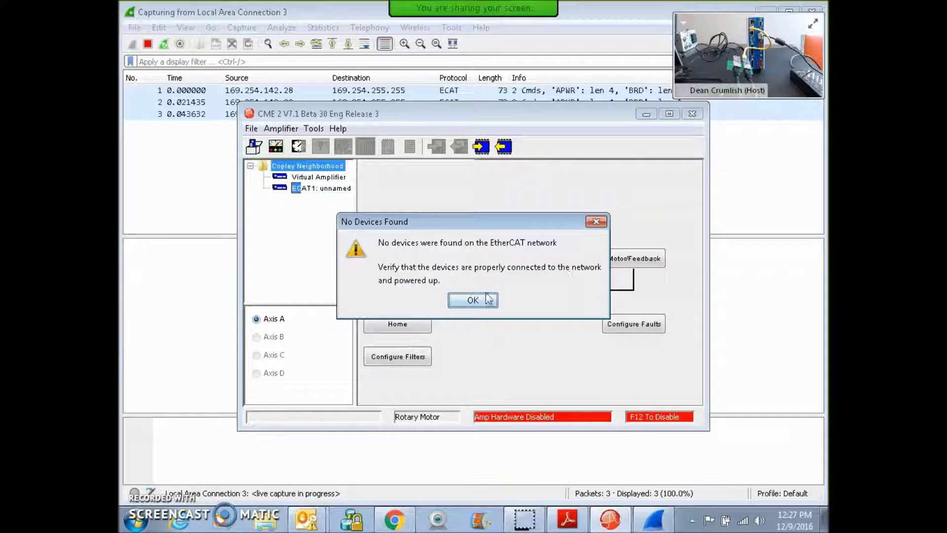
click(473, 300)
Minimize CME 2 and stop the live capture on Local Area Connection 3 in Wireshark.
click(644, 115)
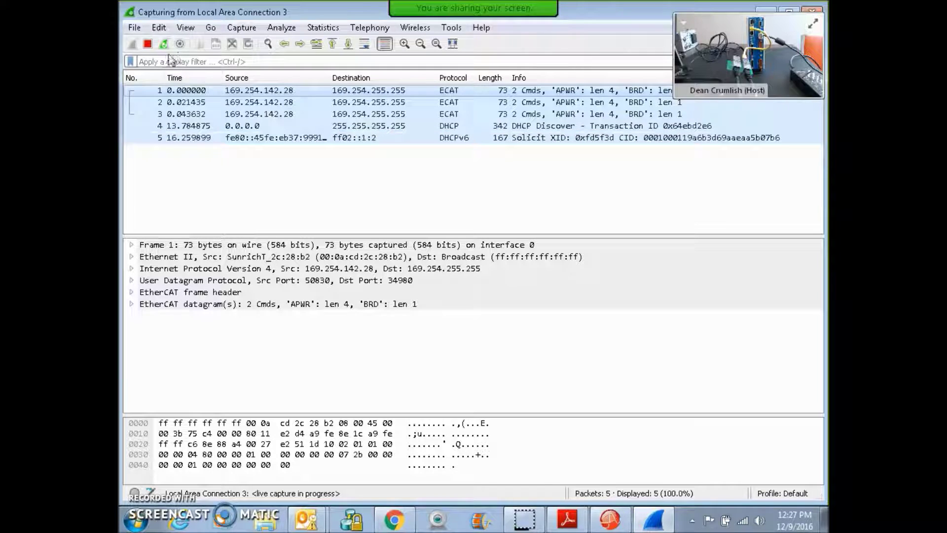
click(148, 45)
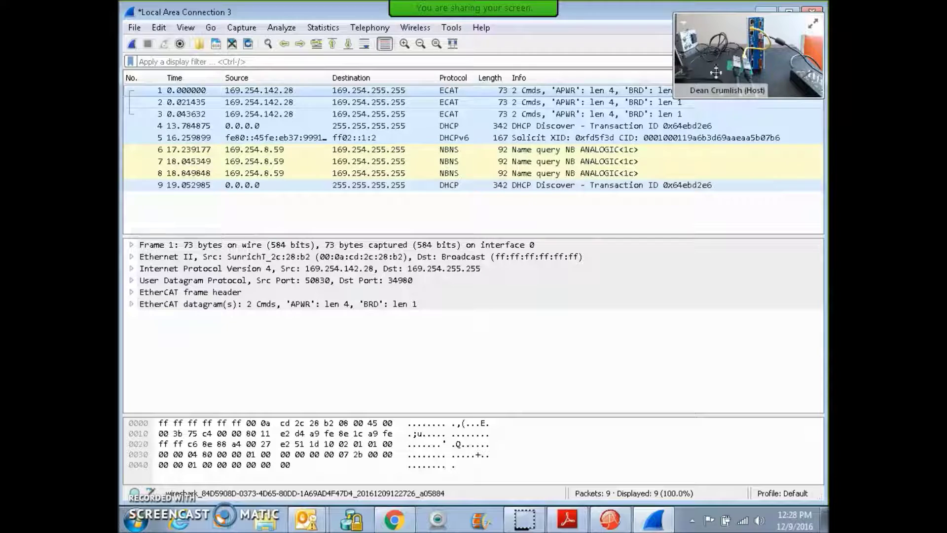
Switch to Adobe Reader and reposition the tap (5).pdf window to examine the passive Ethernet tap wiring diagram.
click(567, 519)
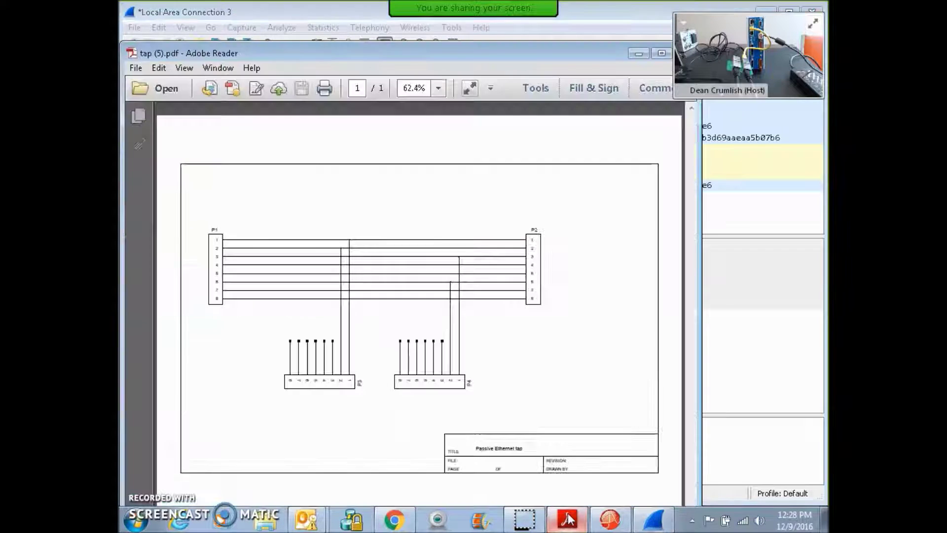
drag(440, 55, 509, 51)
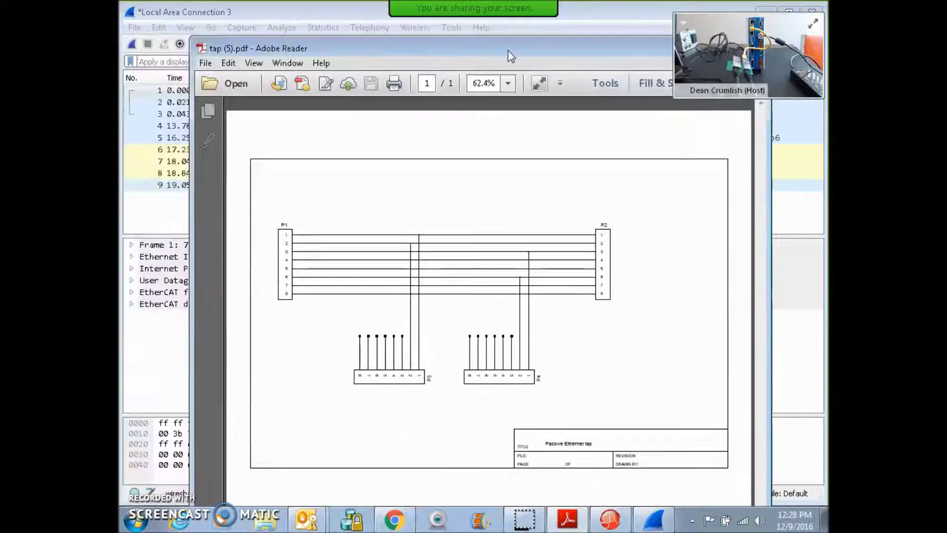